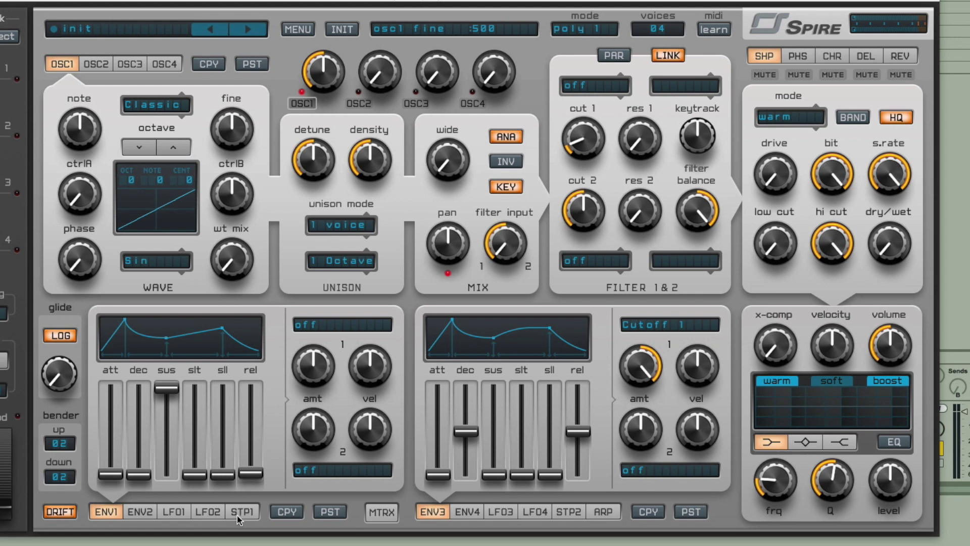
# Show the STP1 step sequencer editor below the left envelope section
pyautogui.click(243, 512)
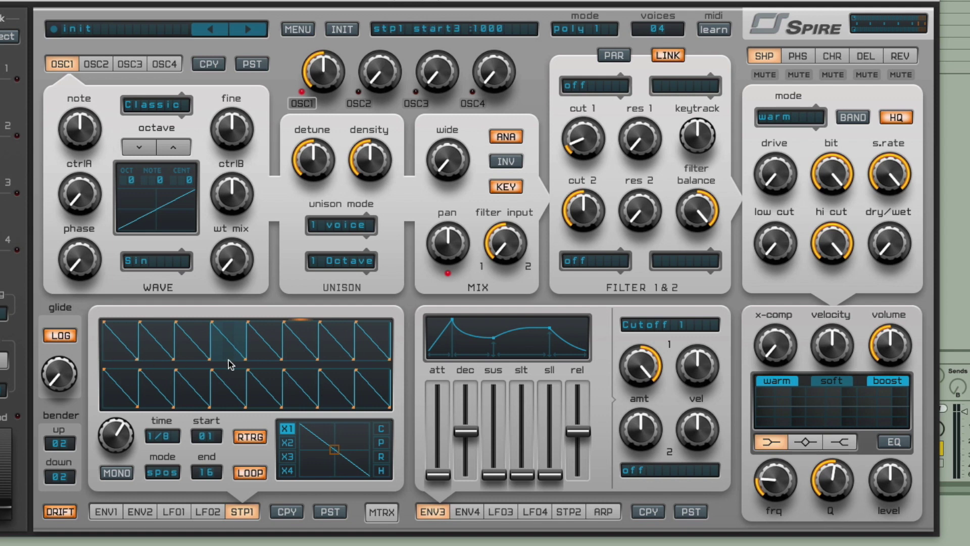
# Switch Filter 1 to acido, reset the ENV3 amount to centre, and raise cut 1
pyautogui.click(587, 89)
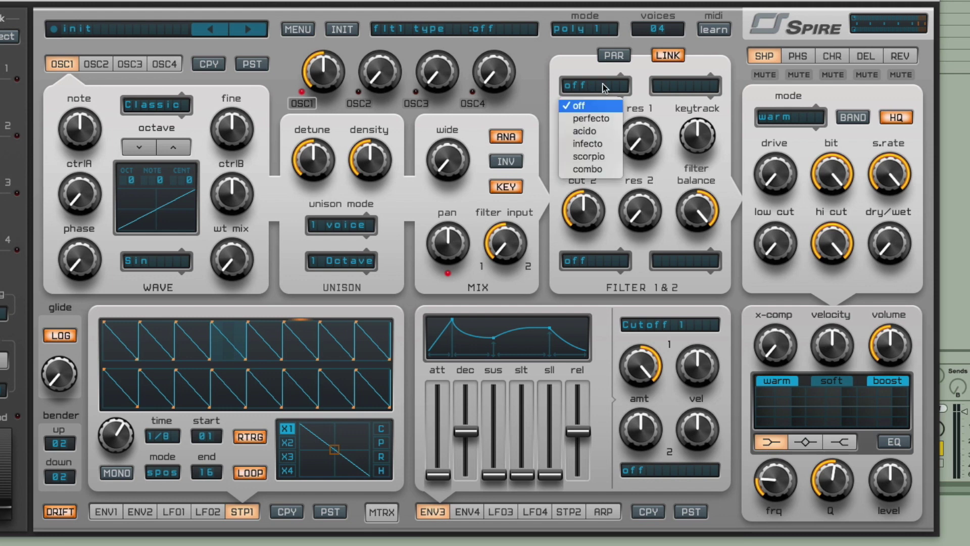
pyautogui.click(596, 133)
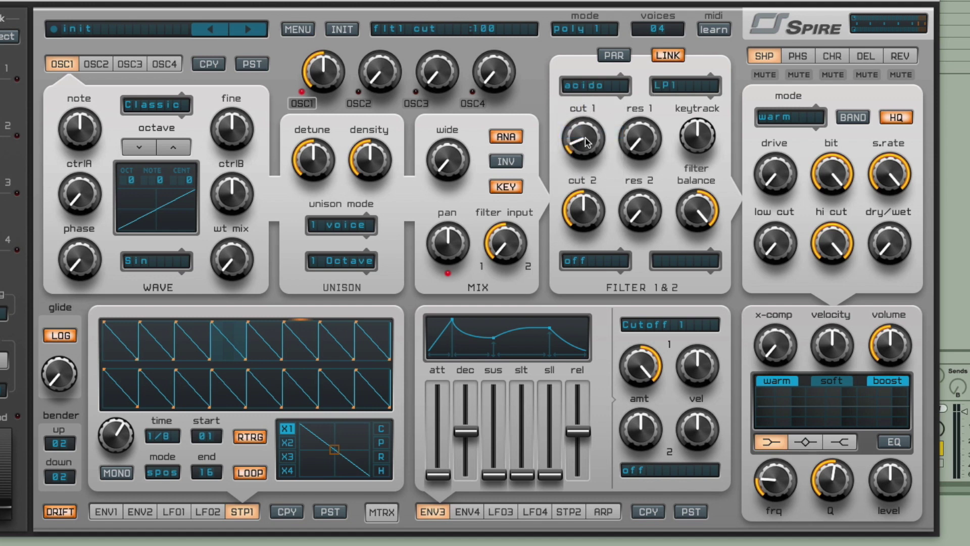
pyautogui.moveTo(580, 128)
pyautogui.mouseDown()
pyautogui.moveTo(576, 111)
pyautogui.moveTo(607, 104)
pyautogui.moveTo(605, 91)
pyautogui.moveTo(584, 145)
pyautogui.mouseUp()
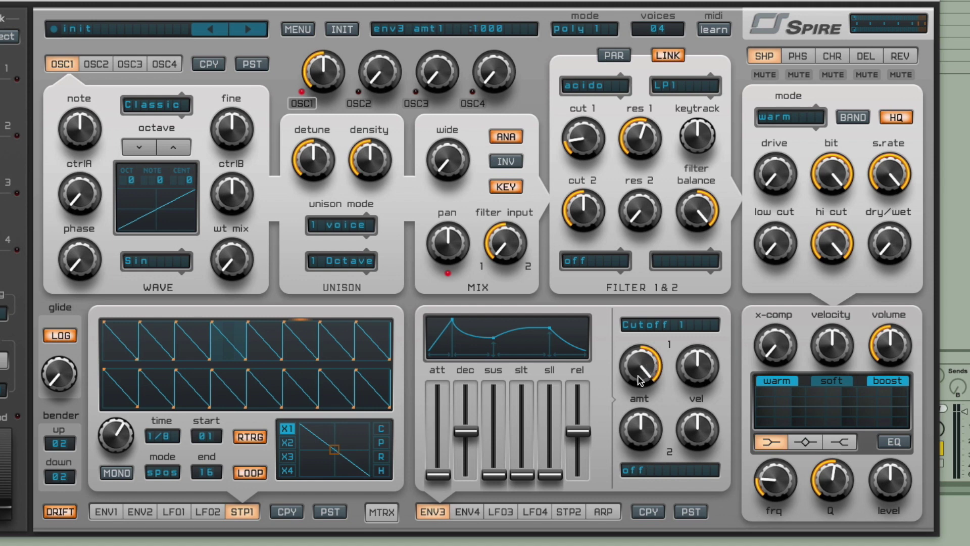
pyautogui.doubleClick(640, 362)
pyautogui.moveTo(583, 135)
pyautogui.mouseDown()
pyautogui.moveTo(579, 72)
pyautogui.moveTo(580, 135)
pyautogui.mouseUp()
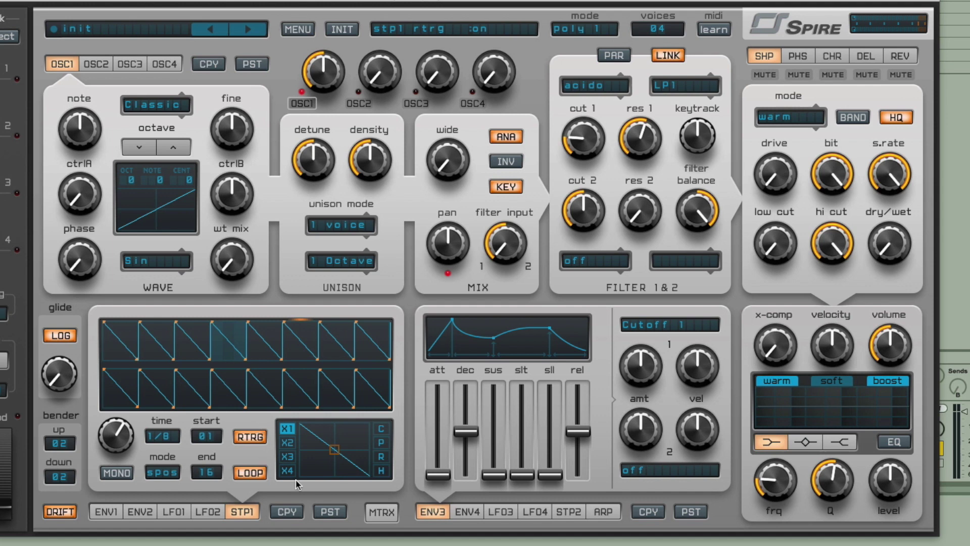
# Open the MTRX modulation matrix, browse pages PG2–PG4, and return to PG1
pyautogui.click(382, 512)
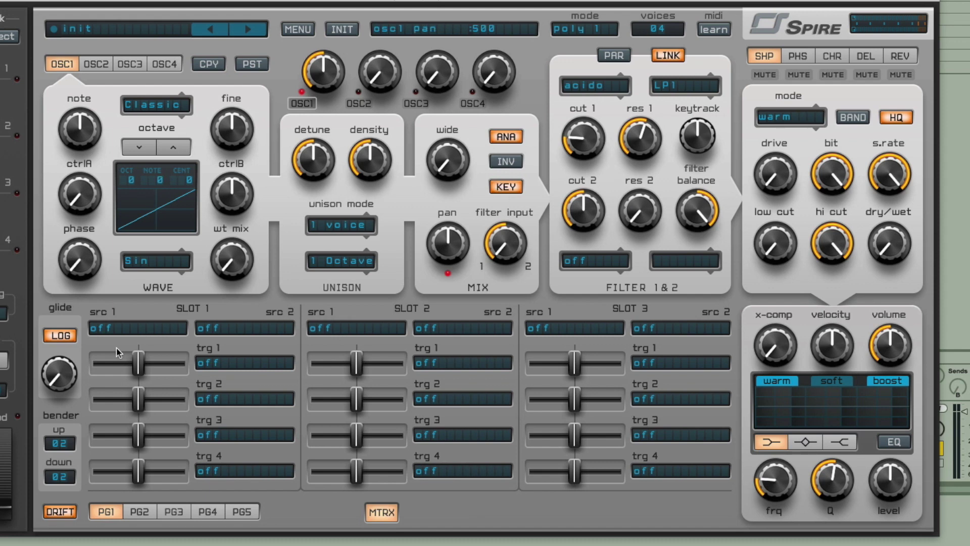
pyautogui.click(139, 511)
pyautogui.click(173, 511)
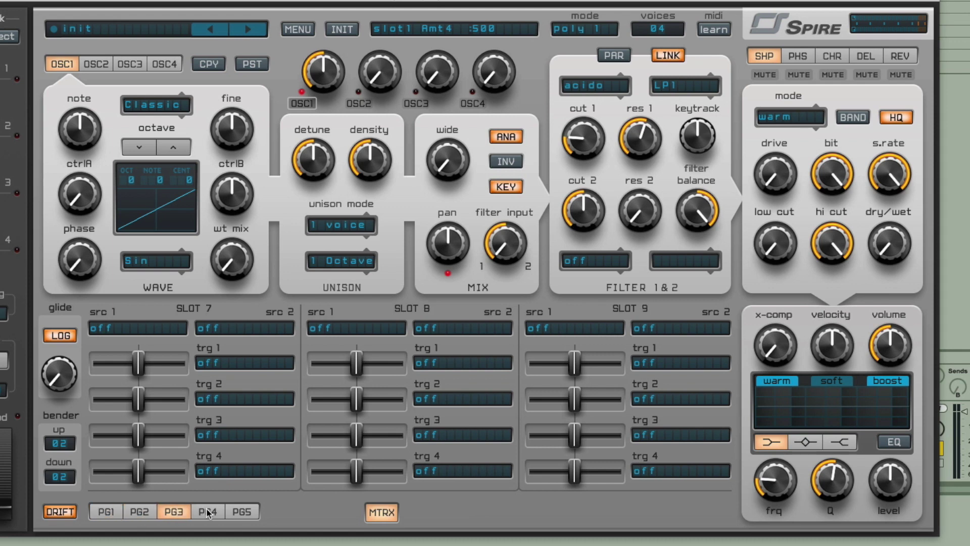
pyautogui.click(207, 511)
pyautogui.click(105, 511)
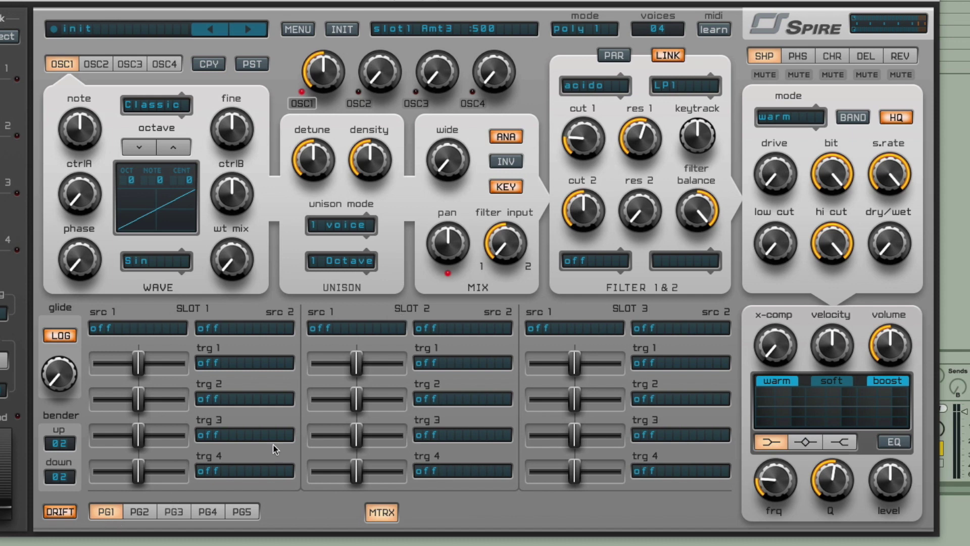
# Route Stepper1 to Filter Cutoff 1 at full amount in slot 1, then lower res 1
pyautogui.click(115, 327)
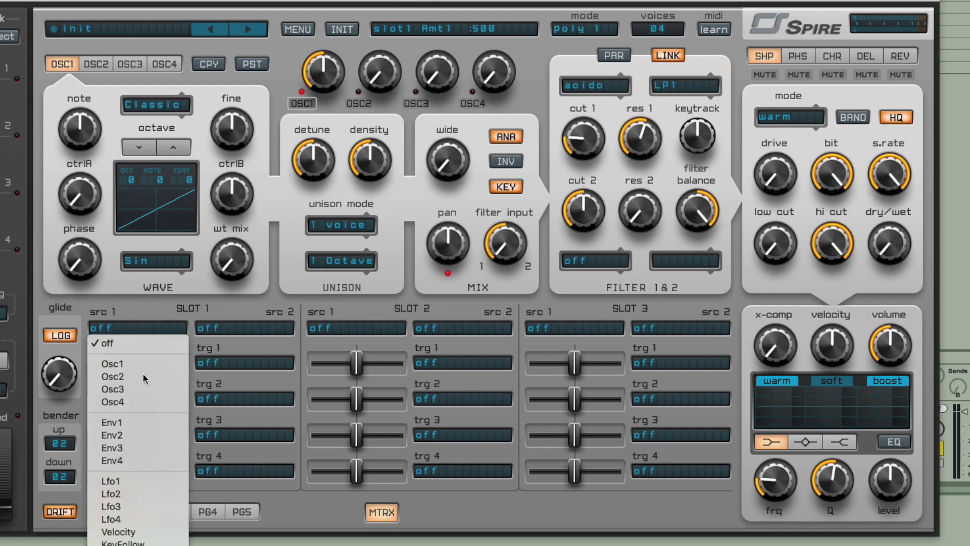
pyautogui.scroll(-5, 148, 483)
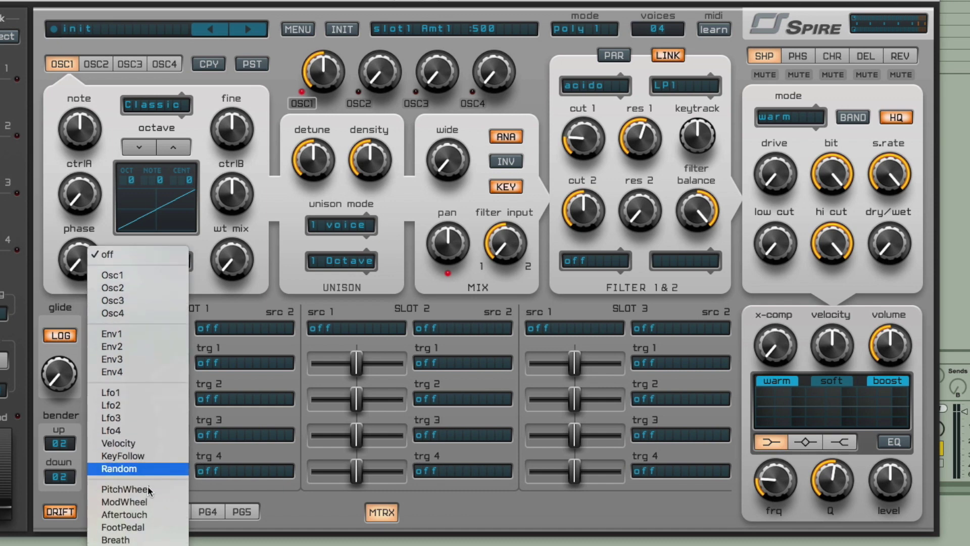
pyautogui.click(148, 484)
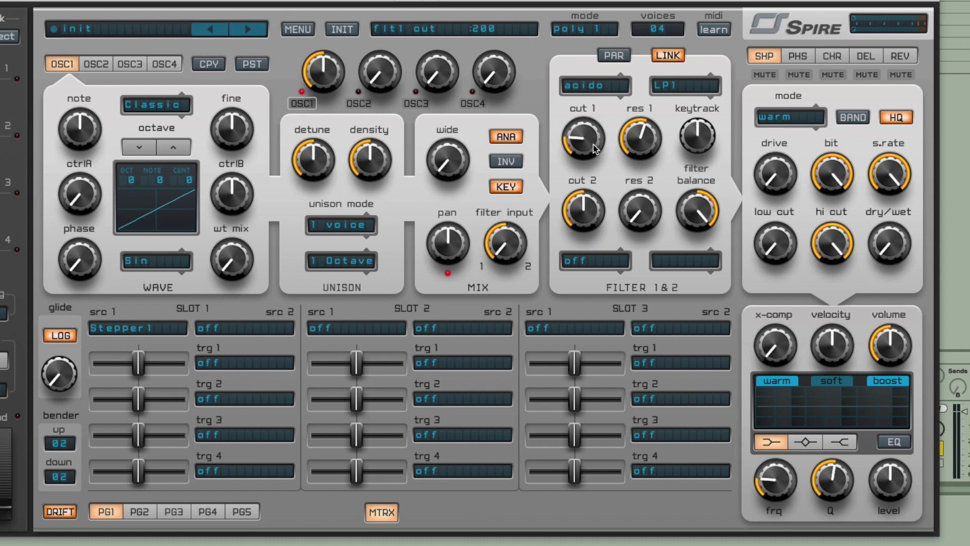
pyautogui.click(217, 360)
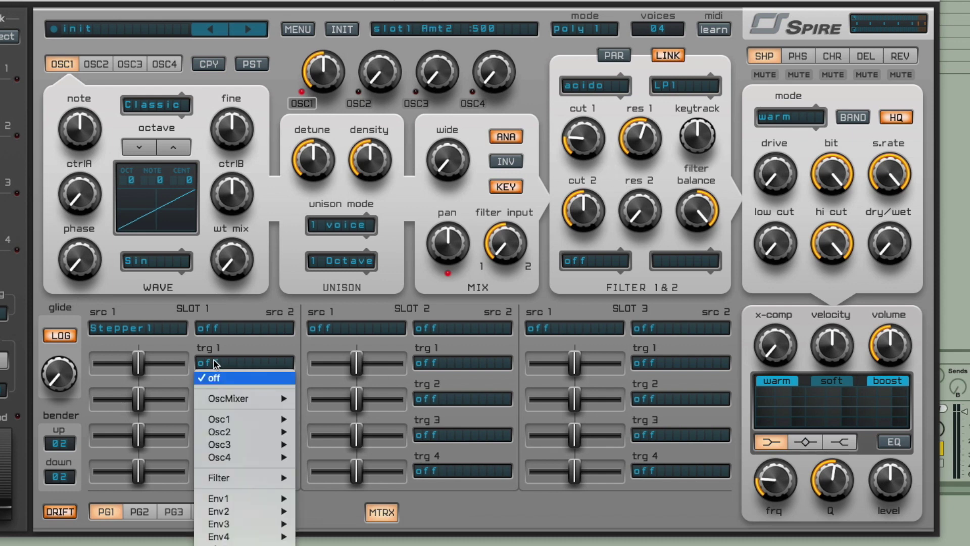
pyautogui.moveTo(238, 478)
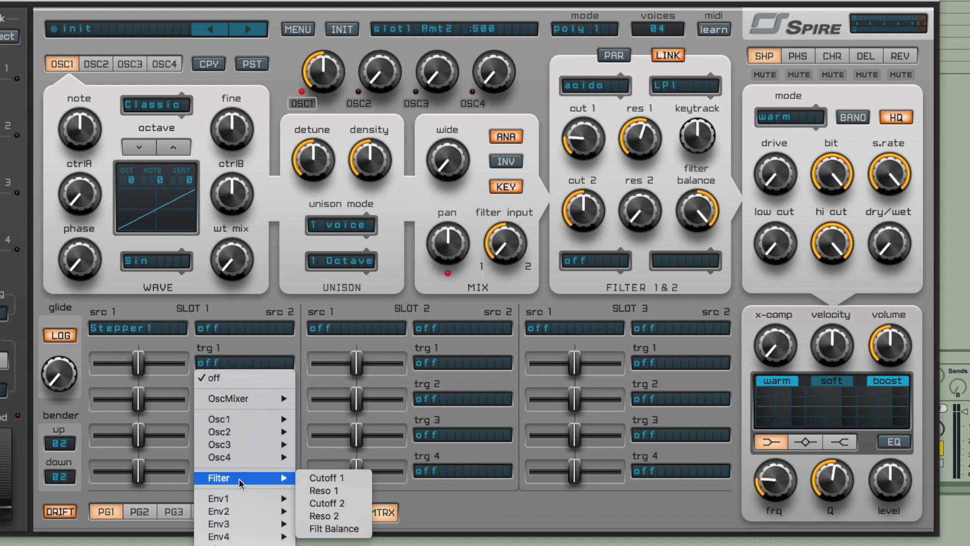
pyautogui.click(342, 479)
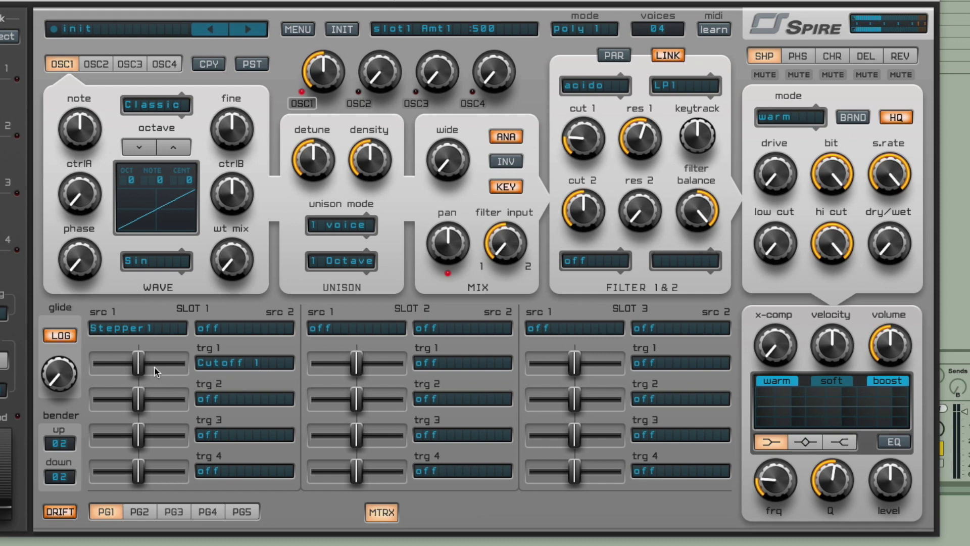
pyautogui.moveTo(141, 365); pyautogui.dragTo(189, 365)
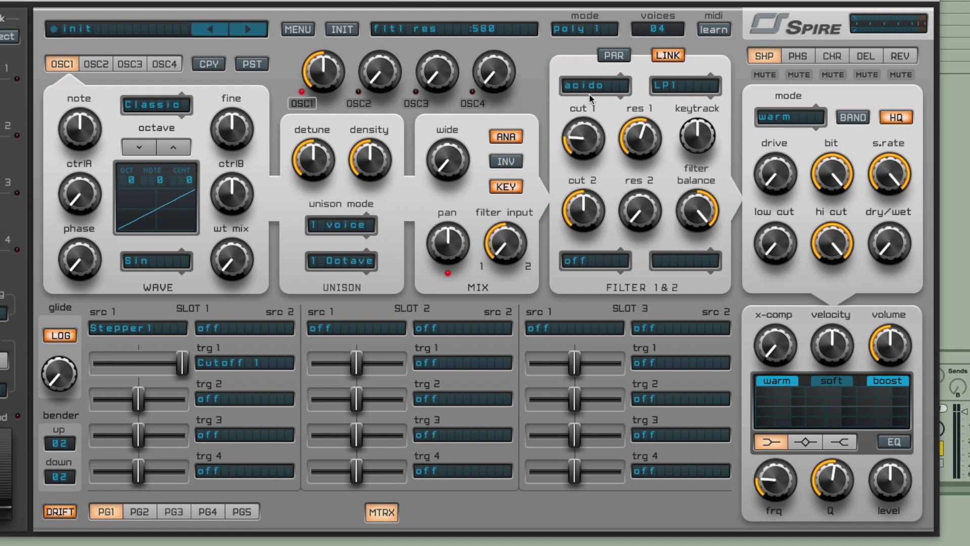
pyautogui.moveTo(643, 132)
pyautogui.mouseDown()
pyautogui.moveTo(644, 162)
pyautogui.moveTo(622, 185)
pyautogui.moveTo(656, 165)
pyautogui.moveTo(644, 143)
pyautogui.moveTo(642, 181)
pyautogui.moveTo(641, 127)
pyautogui.mouseUp()
# Close the modulation matrix and shorten the STP1 step length to 1/64
pyautogui.click(386, 513)
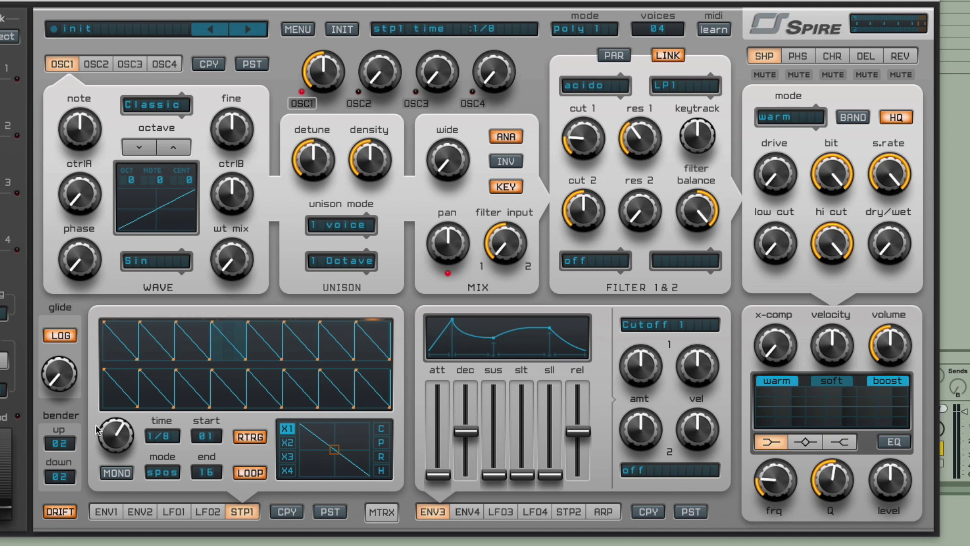
pyautogui.scroll(2, 115, 433)
pyautogui.moveTo(115, 434)
pyautogui.mouseDown()
pyautogui.moveTo(114, 393)
pyautogui.moveTo(123, 481)
pyautogui.moveTo(117, 445)
pyautogui.mouseUp()
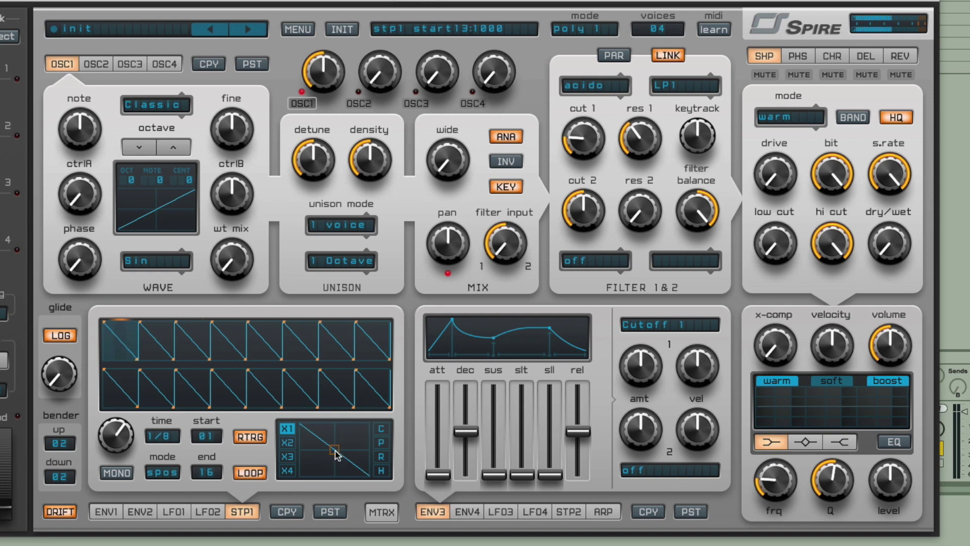
# Curve step 1 exponentially, starting at 750 and ending at 635
pyautogui.moveTo(335, 449); pyautogui.dragTo(312, 470)
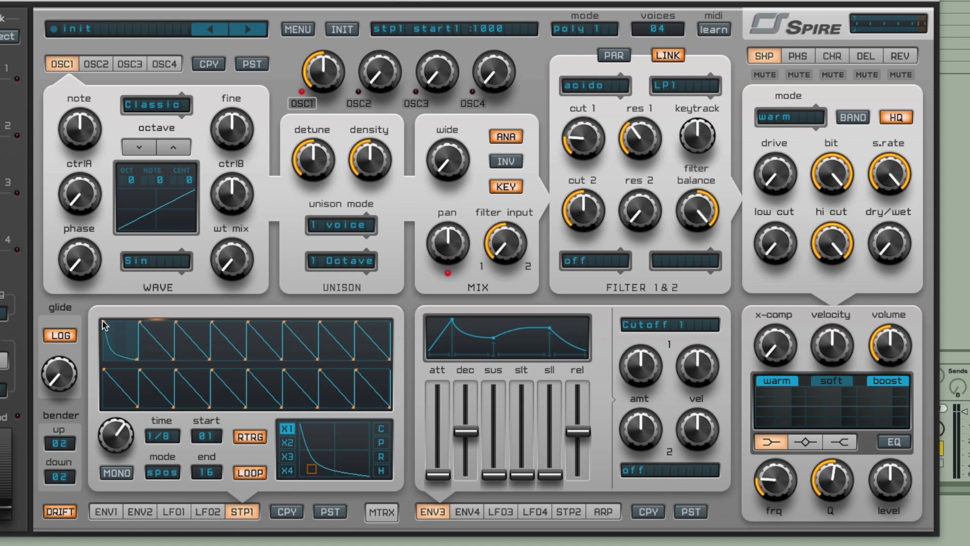
pyautogui.moveTo(103, 325); pyautogui.dragTo(93, 329)
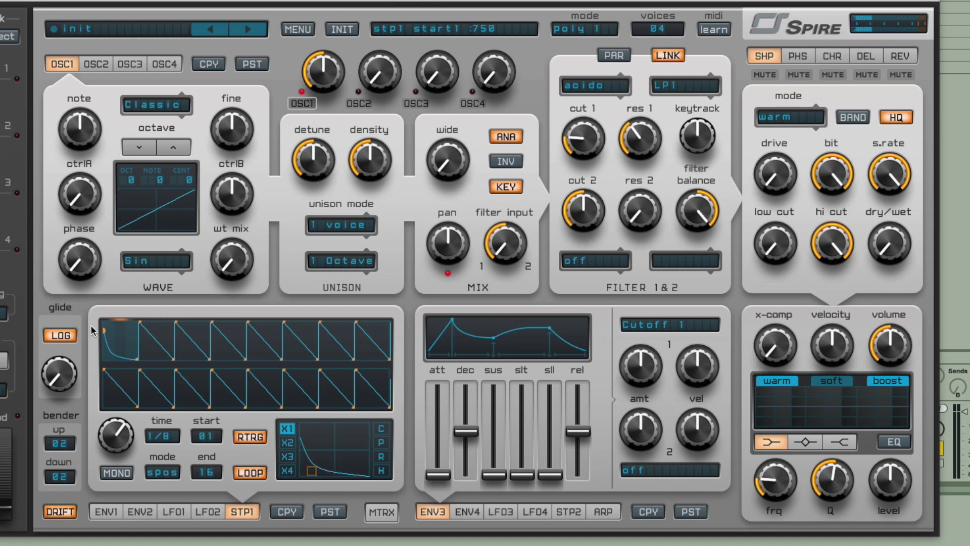
pyautogui.moveTo(138, 359); pyautogui.dragTo(135, 324)
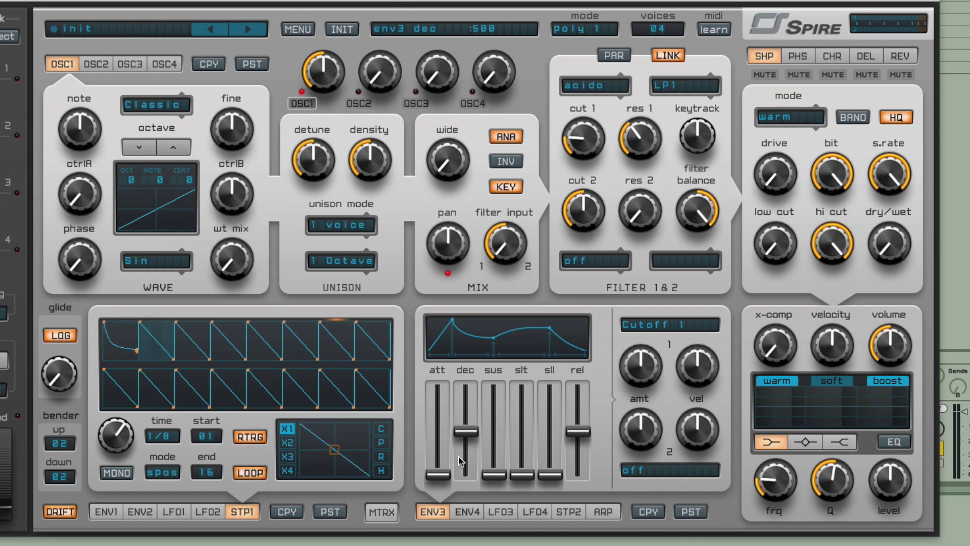
# Make step 2 an exponential rise from zero and set the step length to 3/32
pyautogui.click(380, 457)
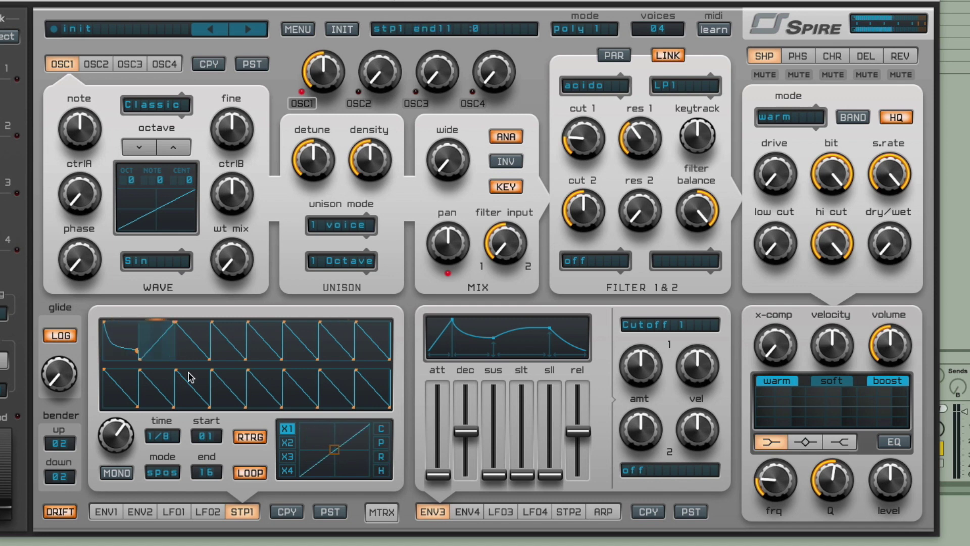
pyautogui.moveTo(141, 355); pyautogui.dragTo(128, 399)
pyautogui.moveTo(334, 449); pyautogui.dragTo(347, 468)
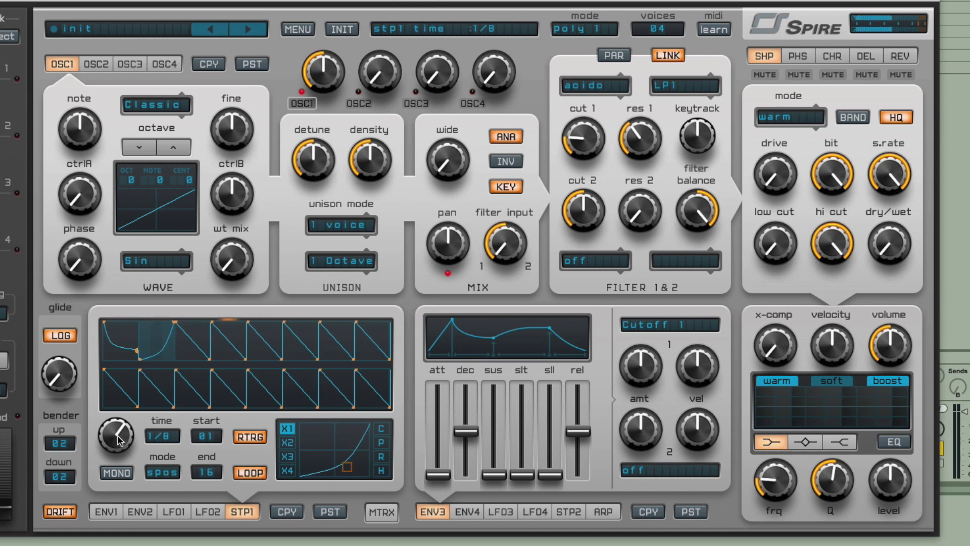
pyautogui.moveTo(118, 436); pyautogui.dragTo(111, 428)
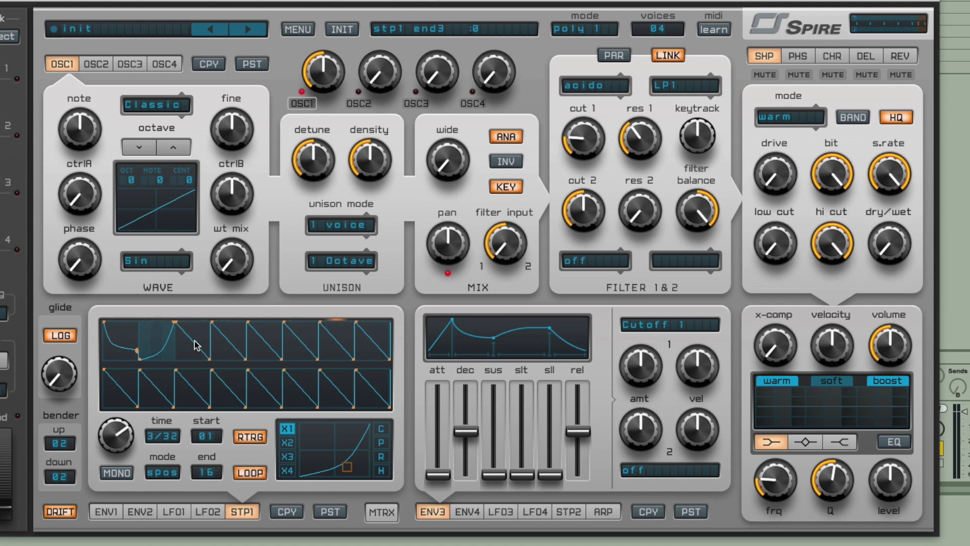
# Turn steps 3 and 4 into flat holds and reshape step 4's curve
pyautogui.click(179, 333)
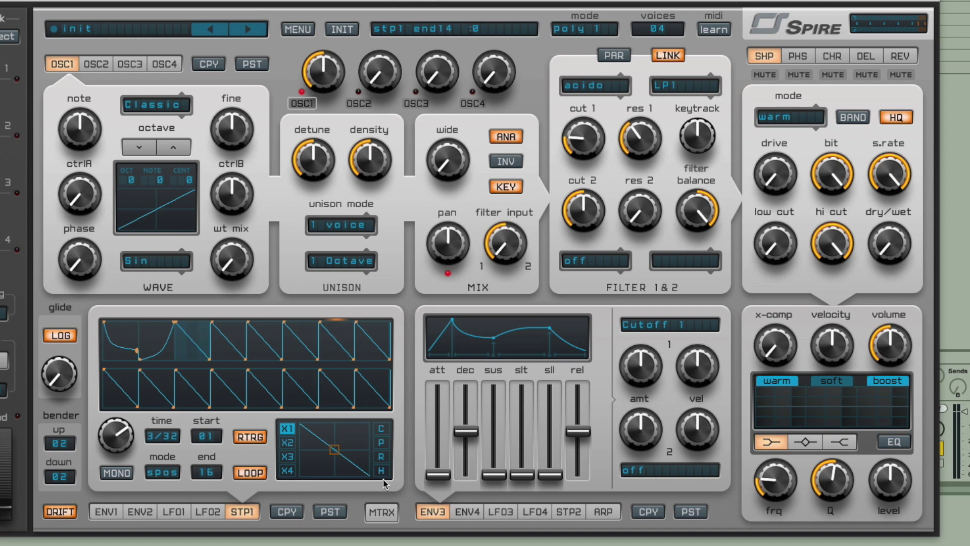
pyautogui.moveTo(210, 360); pyautogui.dragTo(210, 310)
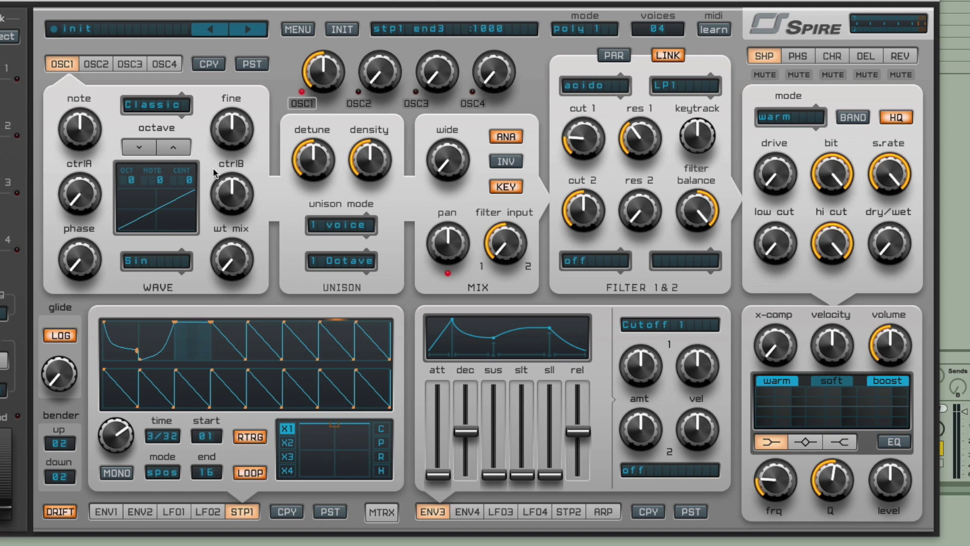
pyautogui.click(232, 340)
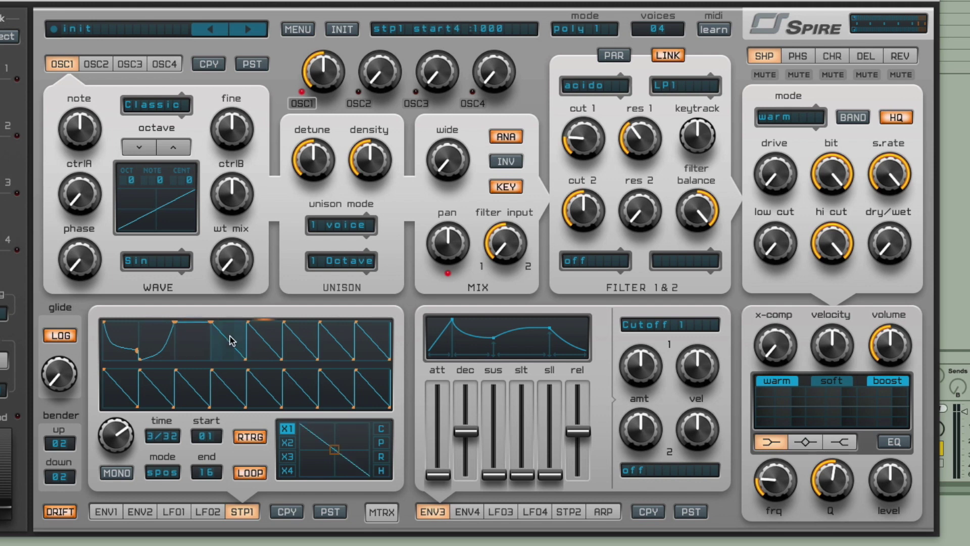
pyautogui.click(381, 472)
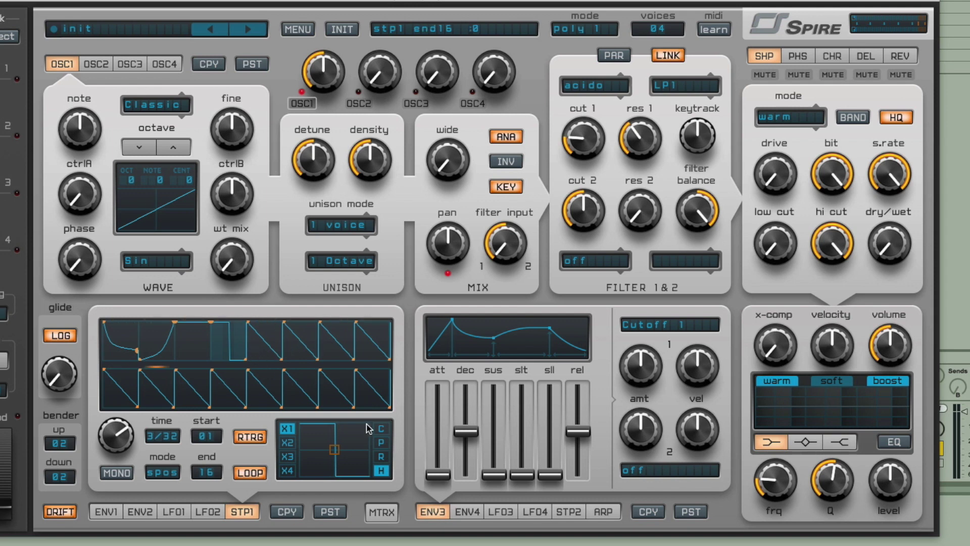
pyautogui.moveTo(360, 449)
pyautogui.mouseDown()
pyautogui.moveTo(298, 449)
pyautogui.moveTo(353, 446)
pyautogui.mouseUp()
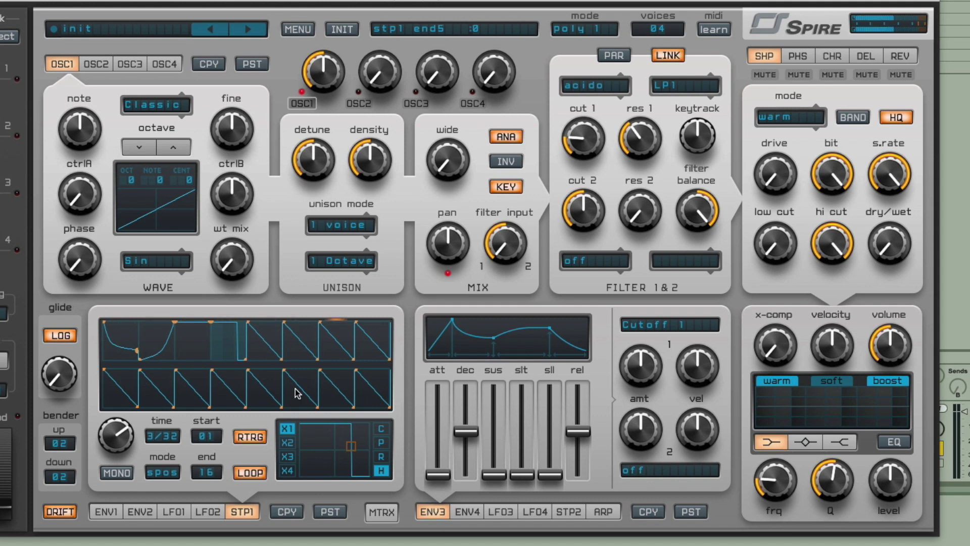
# Bend the curves of steps 5 and 6, reversing step 6 into a rising ramp
pyautogui.click(276, 336)
pyautogui.moveTo(356, 440); pyautogui.dragTo(335, 410)
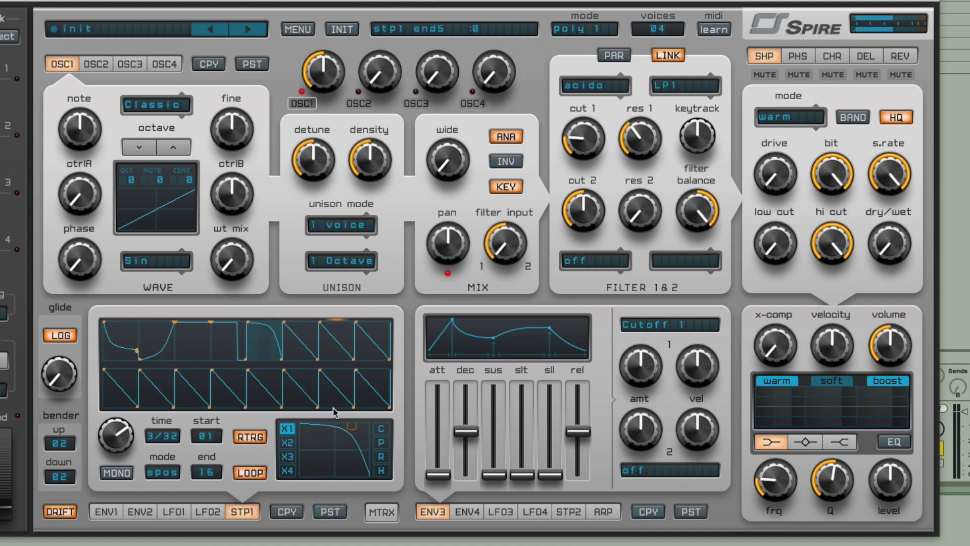
pyautogui.click(299, 351)
pyautogui.moveTo(329, 446); pyautogui.dragTo(301, 417)
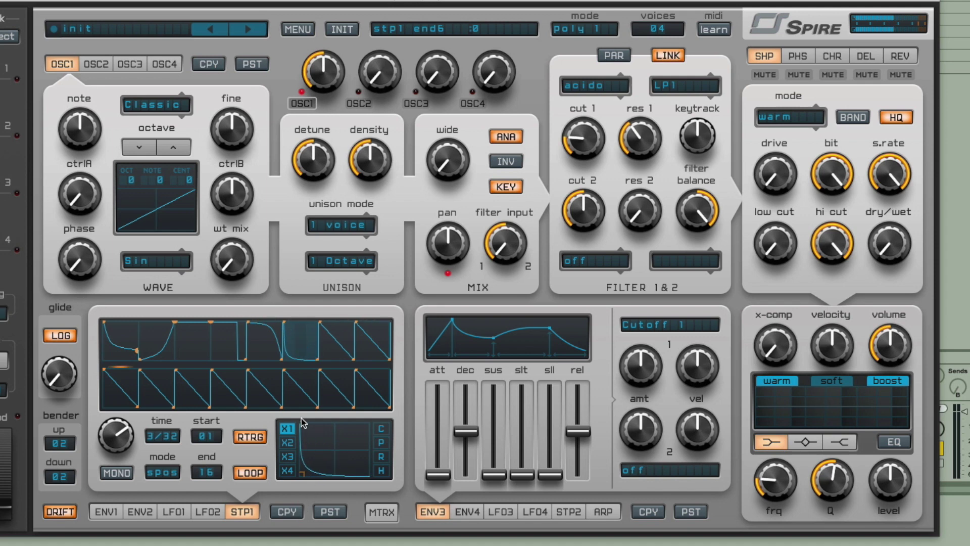
pyautogui.click(381, 457)
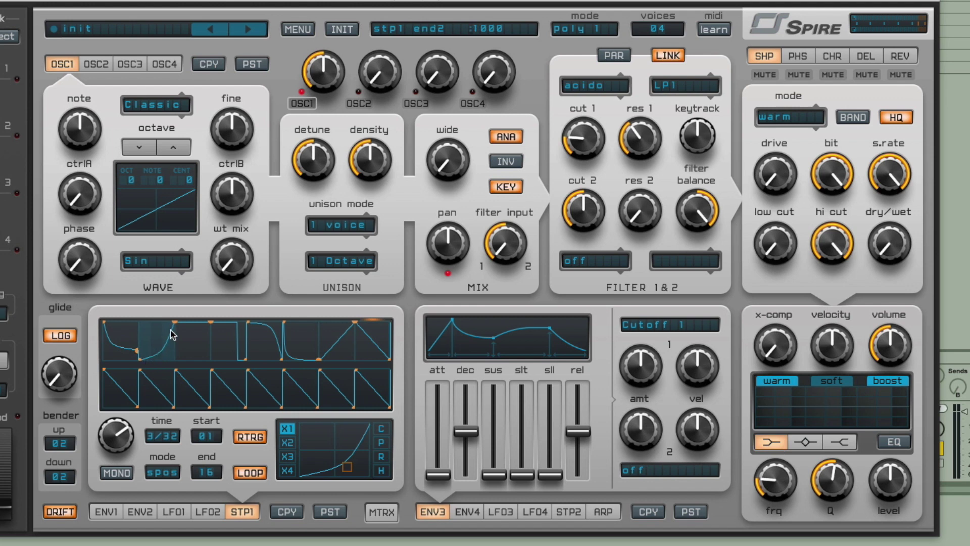
# Compare step 2's X1–X4 repeat variations and settle on the single-peak X2
pyautogui.click(286, 443)
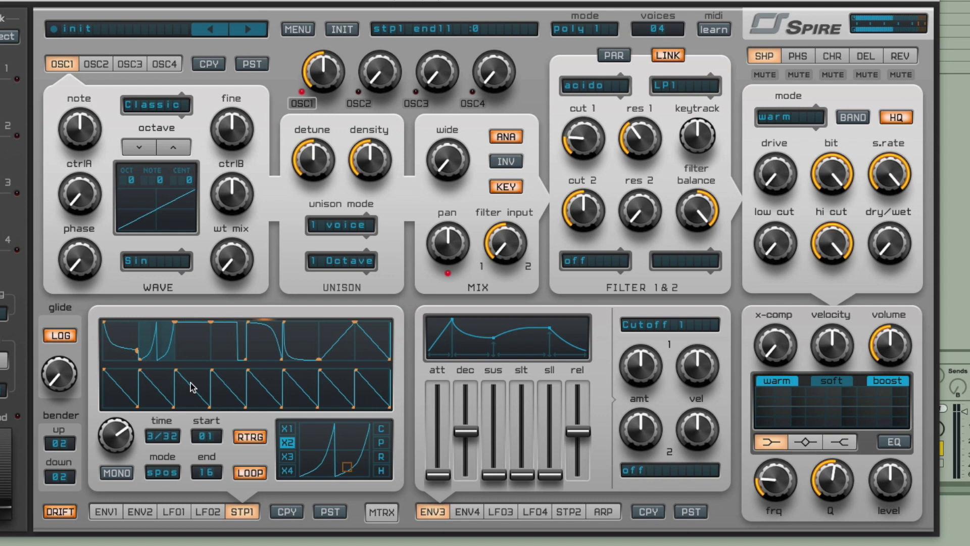
pyautogui.click(287, 428)
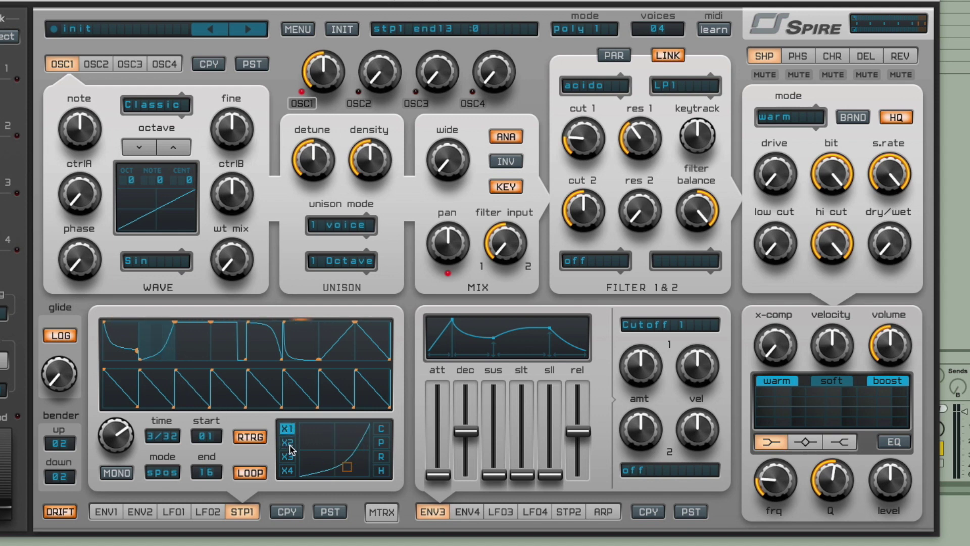
pyautogui.click(288, 443)
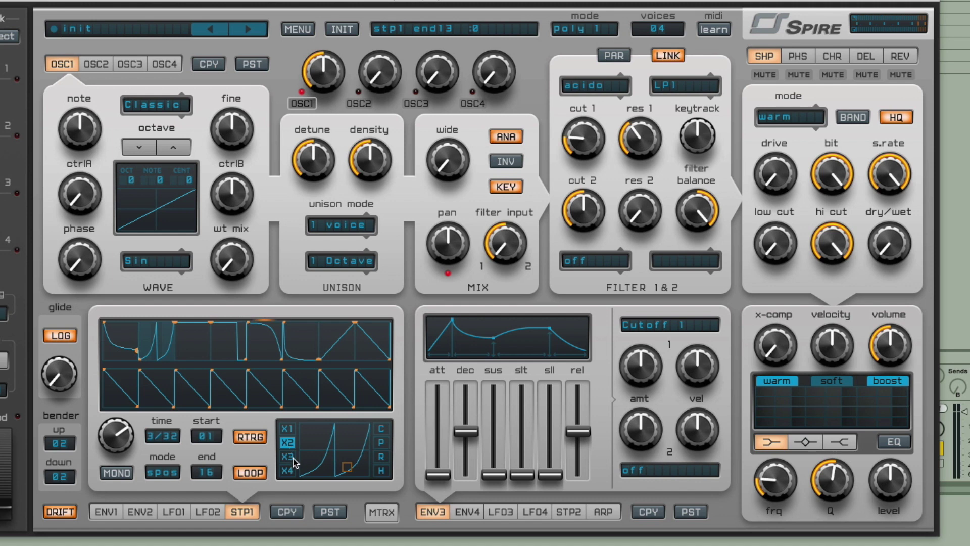
pyautogui.click(291, 457)
pyautogui.click(288, 469)
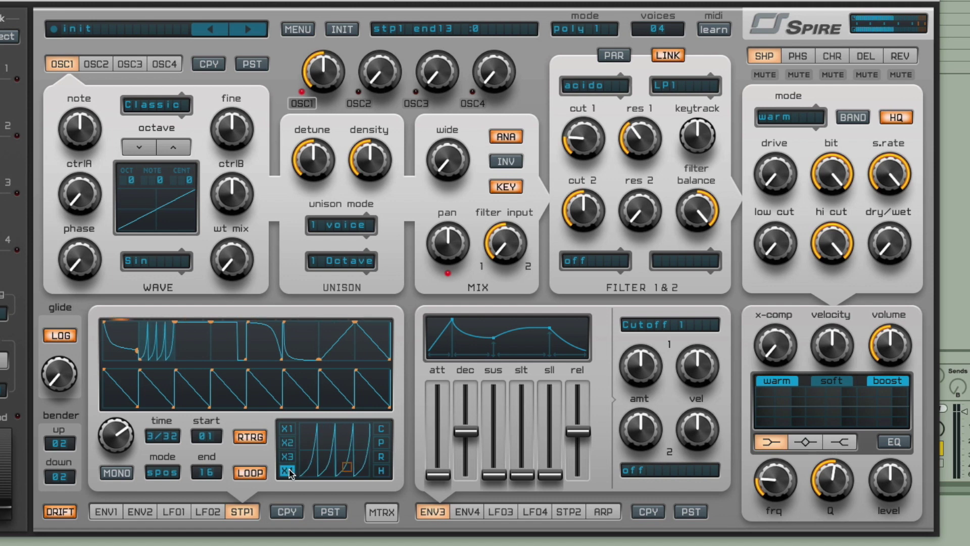
pyautogui.click(288, 443)
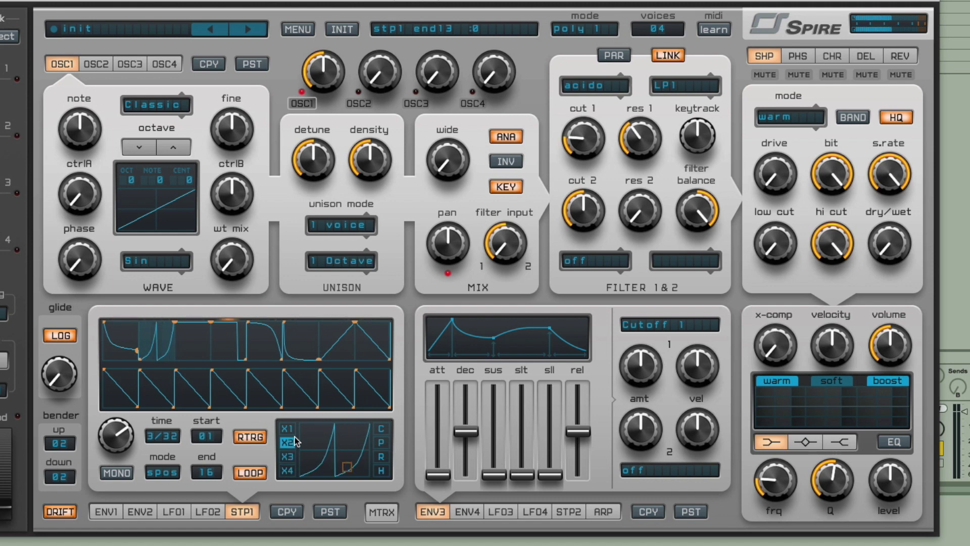
pyautogui.click(341, 348)
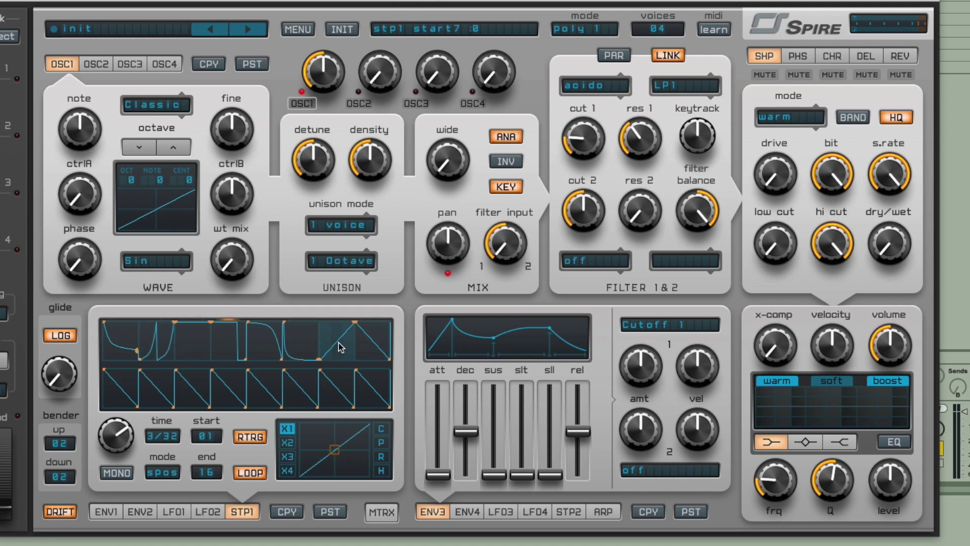
# Set step 7 to the X4 zigzag, then flatten step 9 and make it a rising ramp
pyautogui.click(288, 471)
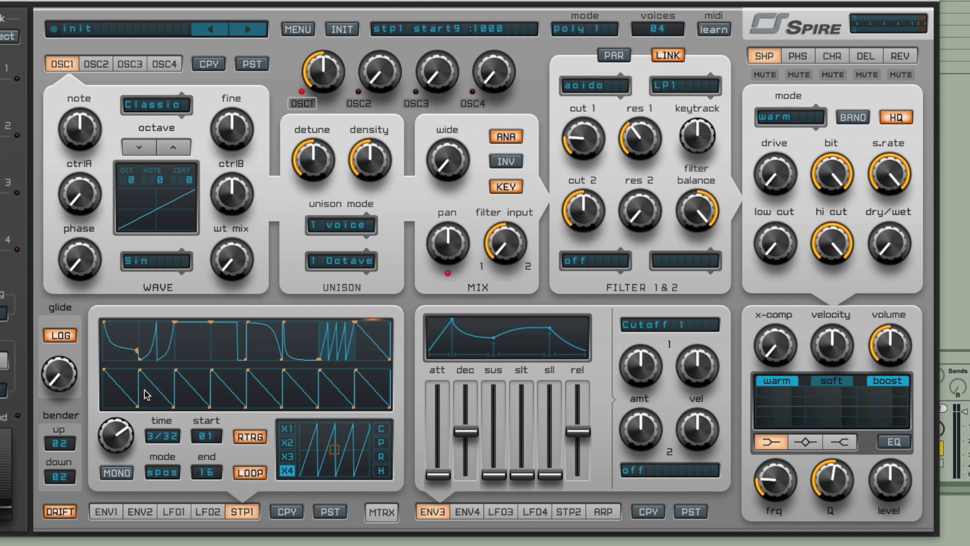
pyautogui.click(113, 399)
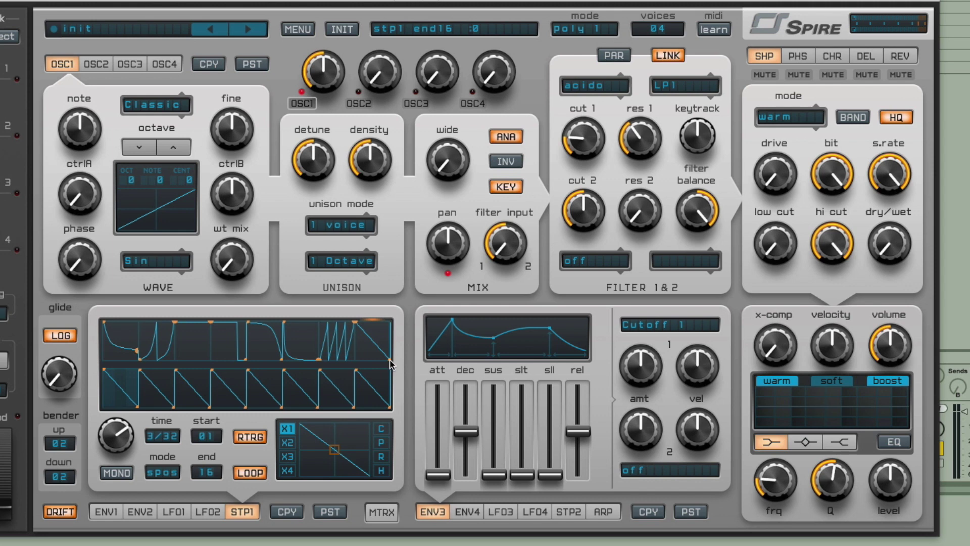
pyautogui.click(105, 373)
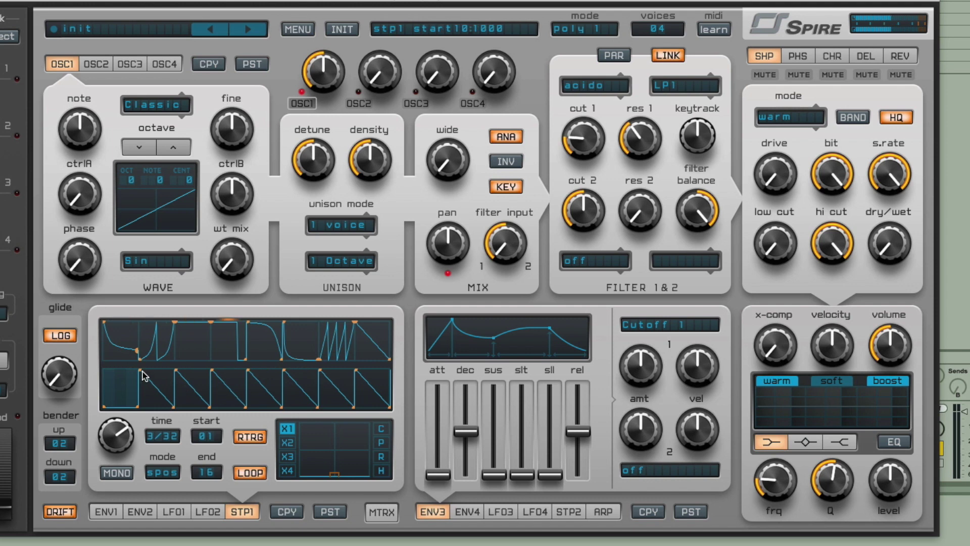
pyautogui.click(140, 408)
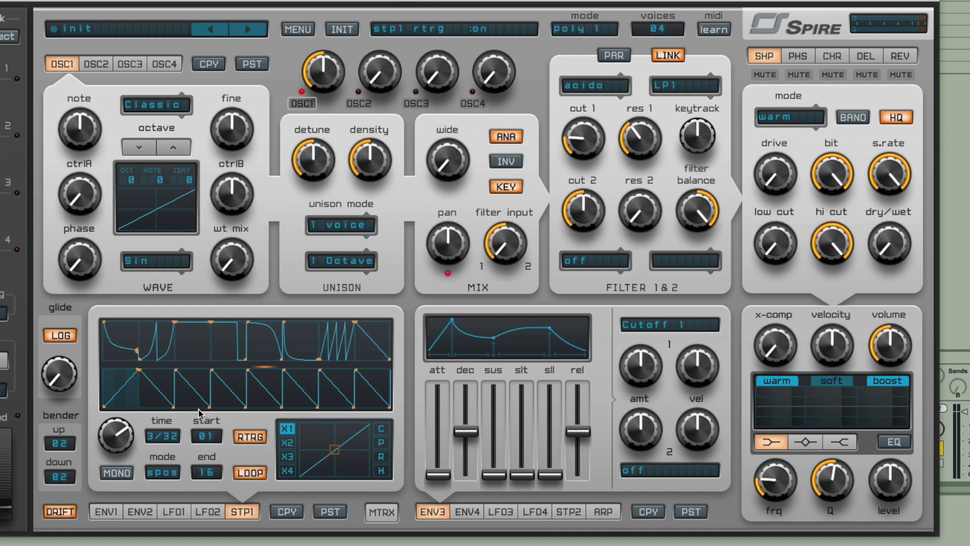
# Apply the X4 multi-saw zigzag to step 14 in the lower lane
pyautogui.click(330, 346)
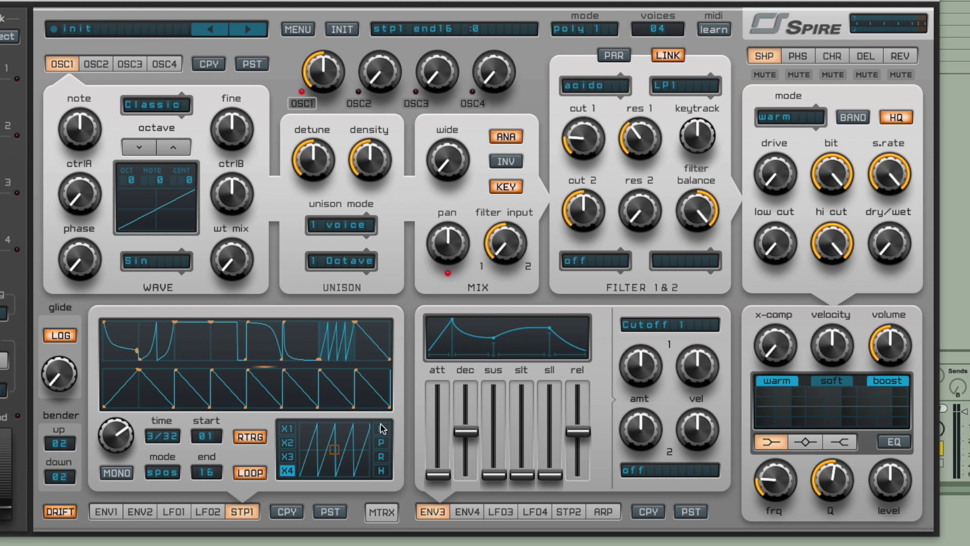
pyautogui.click(304, 386)
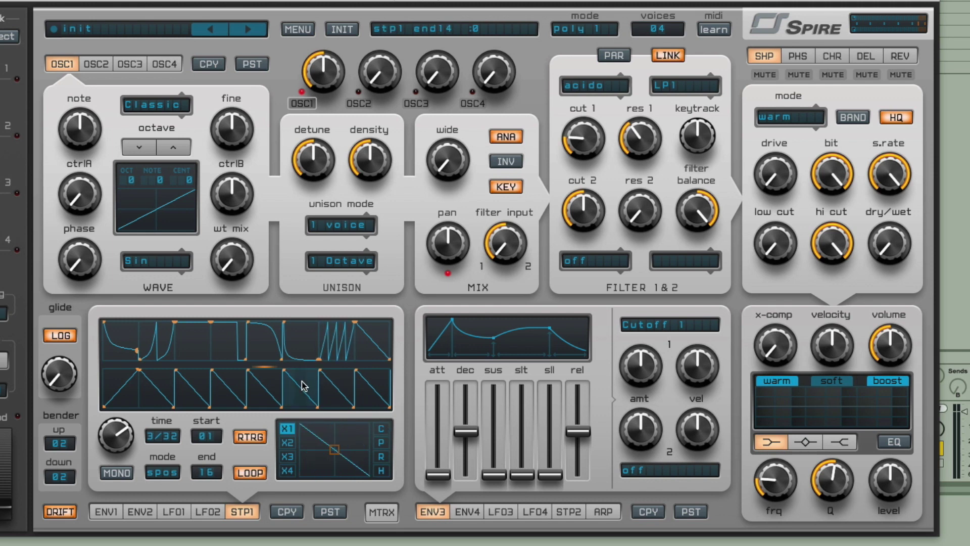
pyautogui.click(305, 399)
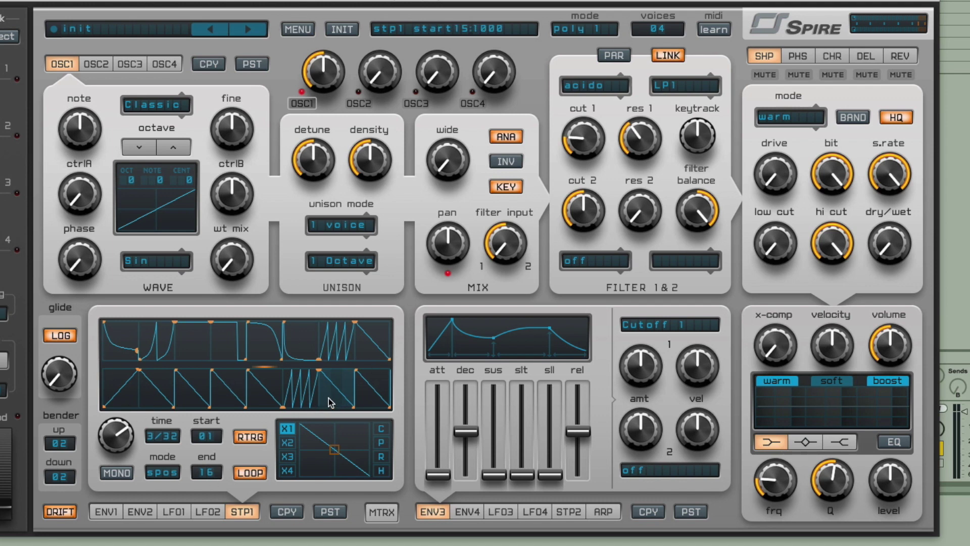
# End Stepper 1 at step 6 with looping off, and shape step 6 to fall from 1000 to 390
pyautogui.click(207, 473)
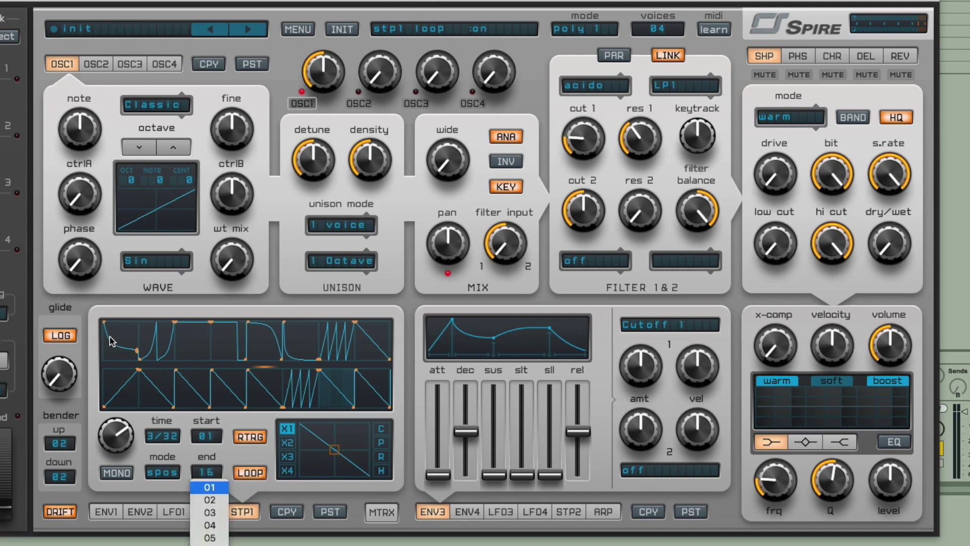
pyautogui.click(210, 540)
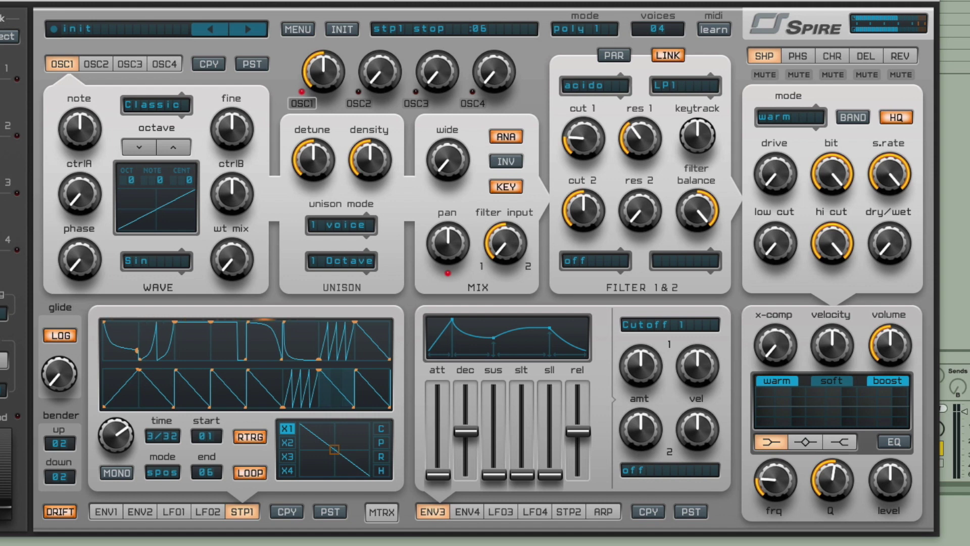
pyautogui.click(256, 474)
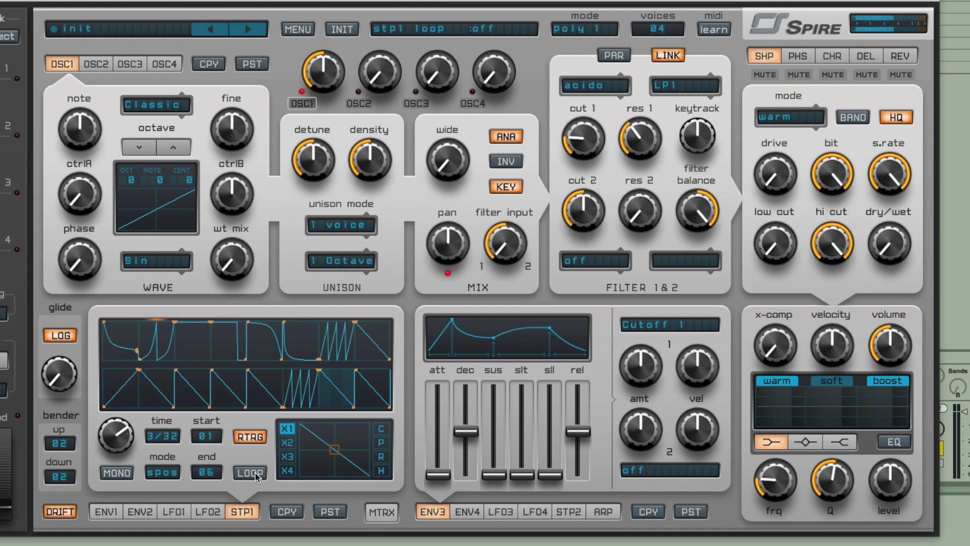
pyautogui.moveTo(317, 358); pyautogui.dragTo(313, 302)
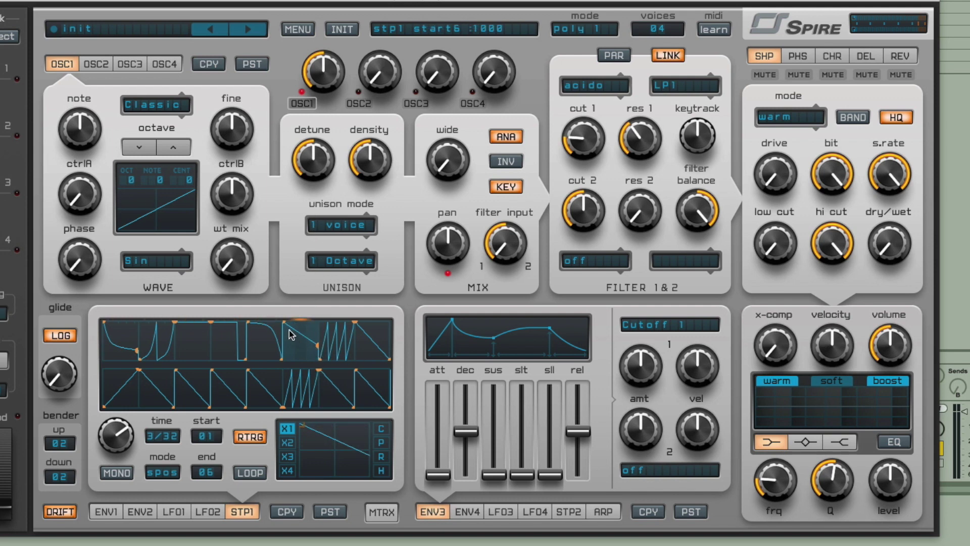
pyautogui.moveTo(317, 346); pyautogui.dragTo(322, 347)
# Re-enable Stepper 1 looping and switch its mode from spos to sync, after briefly trying free
pyautogui.click(249, 473)
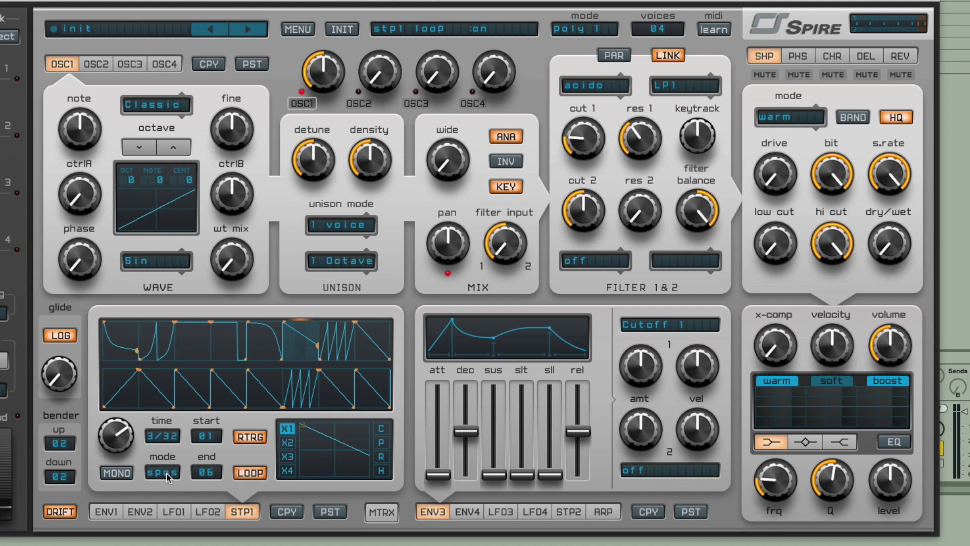
pyautogui.click(172, 473)
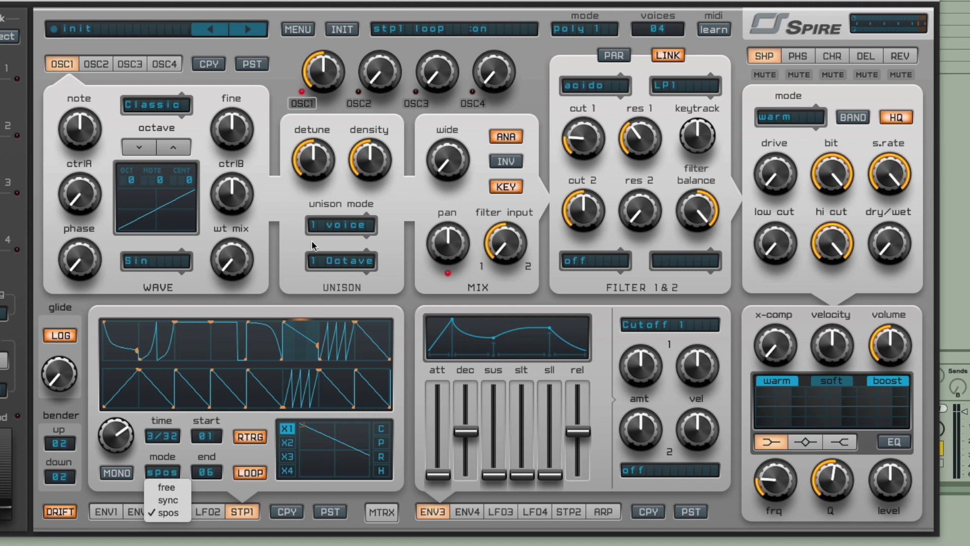
pyautogui.click(283, 33)
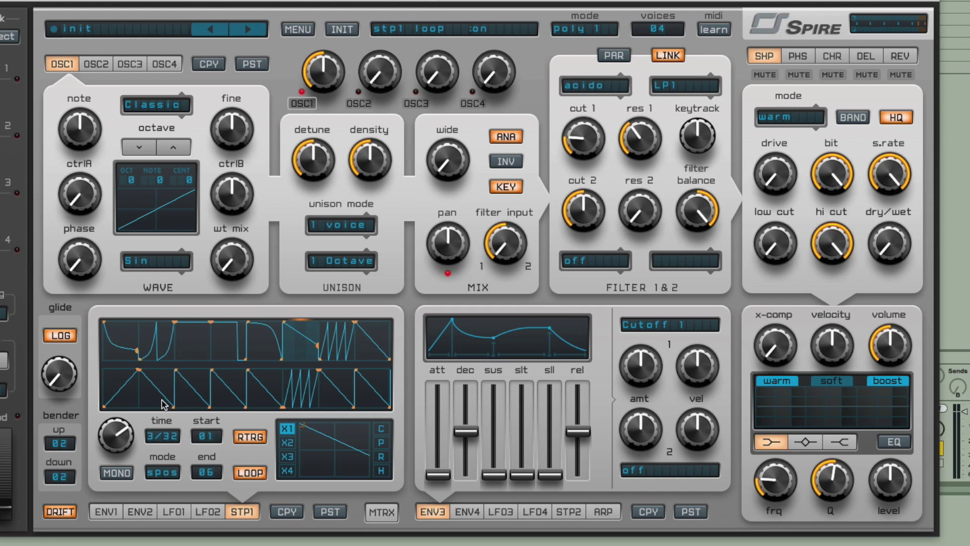
pyautogui.click(167, 474)
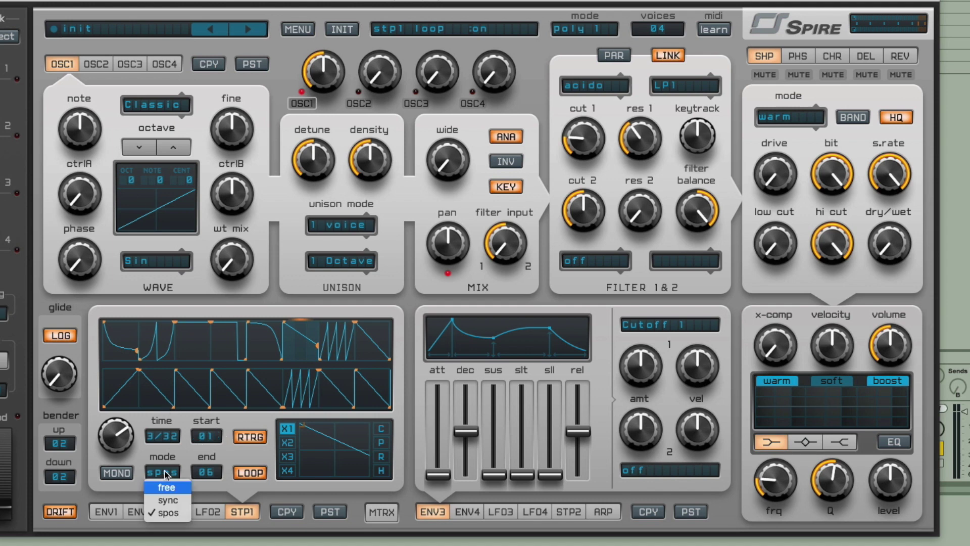
pyautogui.click(163, 499)
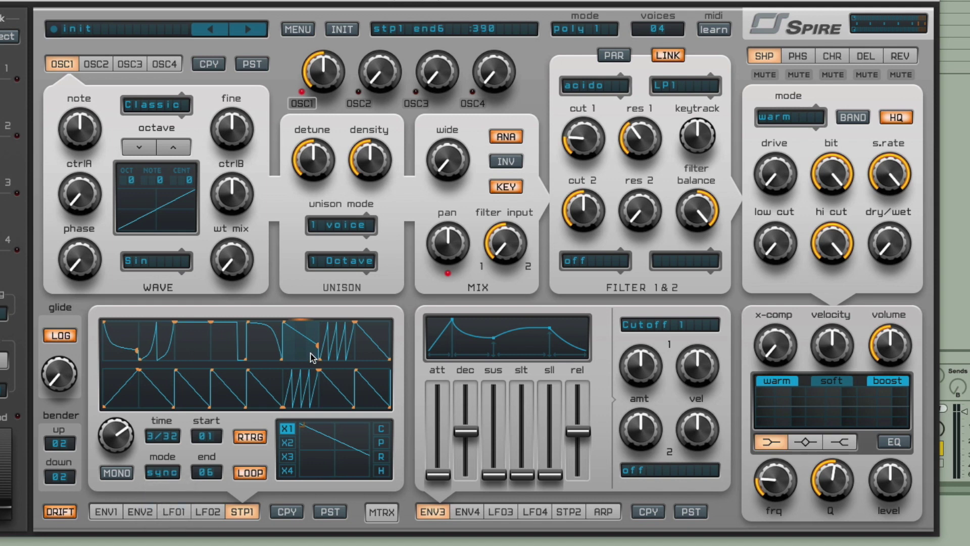
pyautogui.click(163, 483)
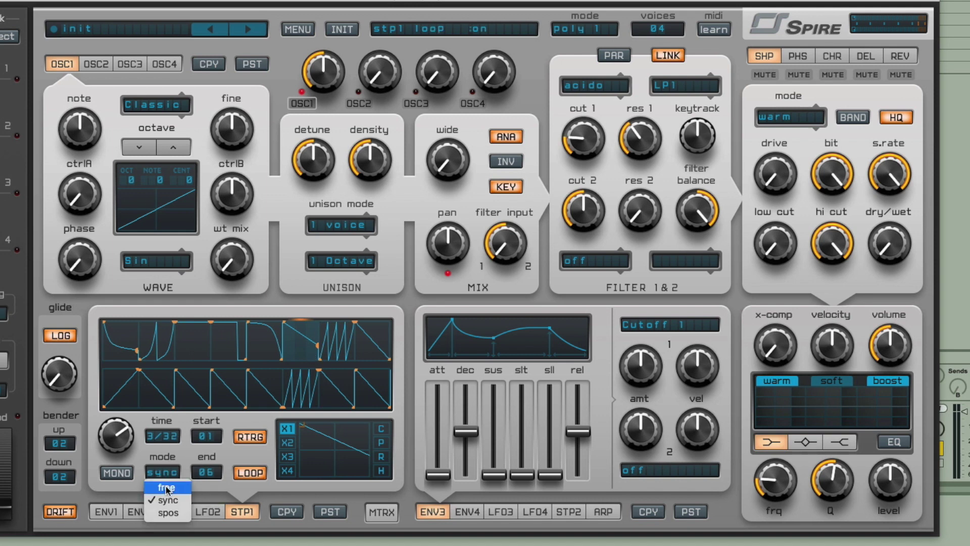
pyautogui.click(165, 486)
pyautogui.click(160, 471)
pyautogui.click(174, 499)
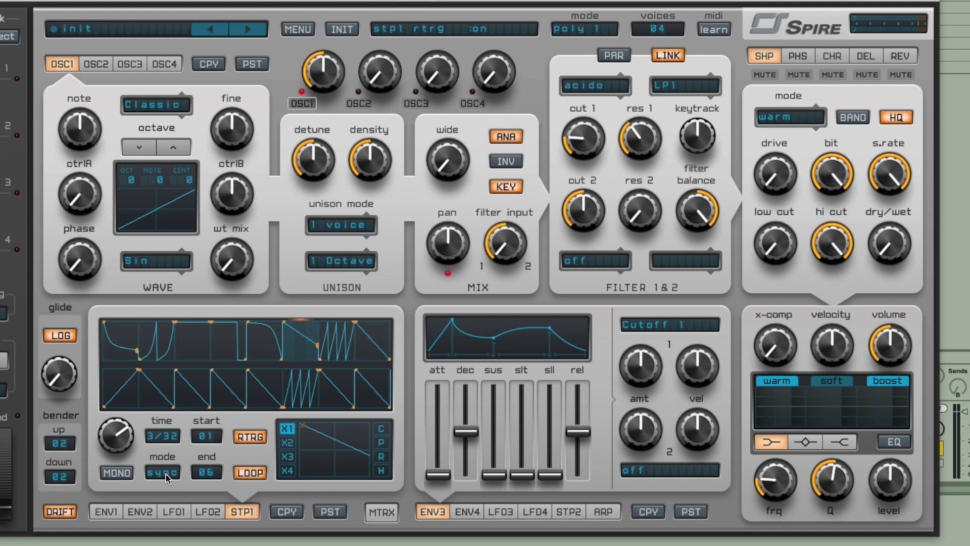
pyautogui.click(249, 438)
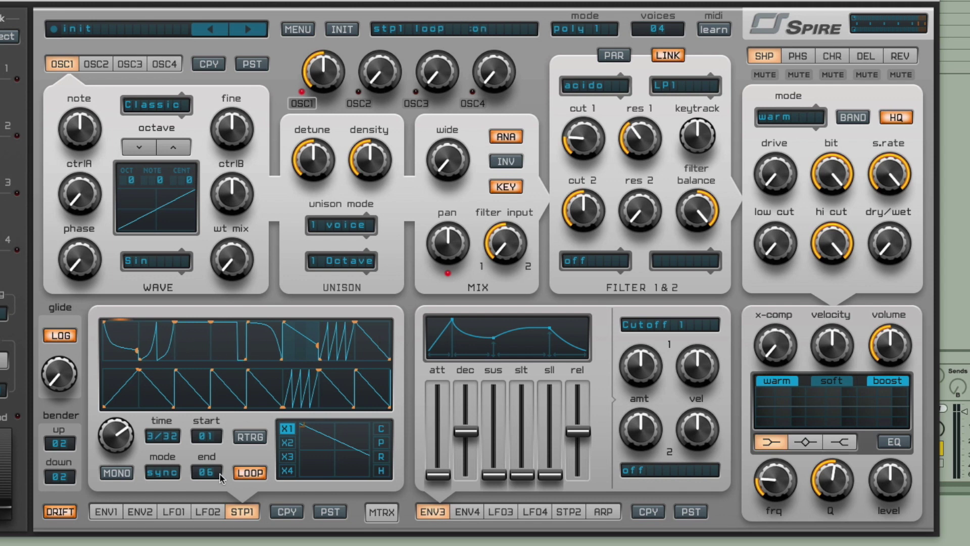
pyautogui.click(255, 436)
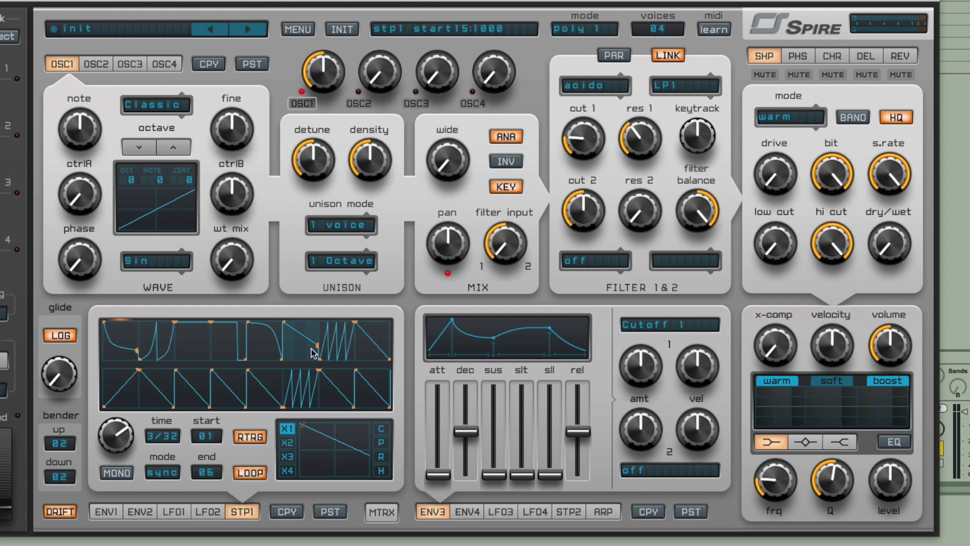